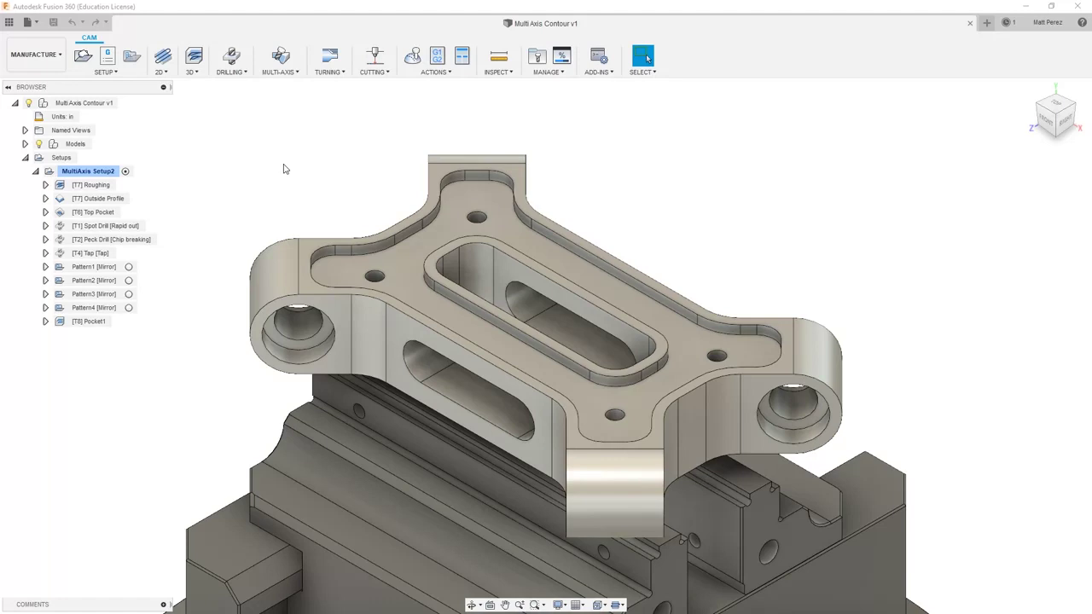
Create a new Multi-Axis Contour operation and bring up its tool selection library.
{"action": "left_click", "coordinate": [296, 74]}
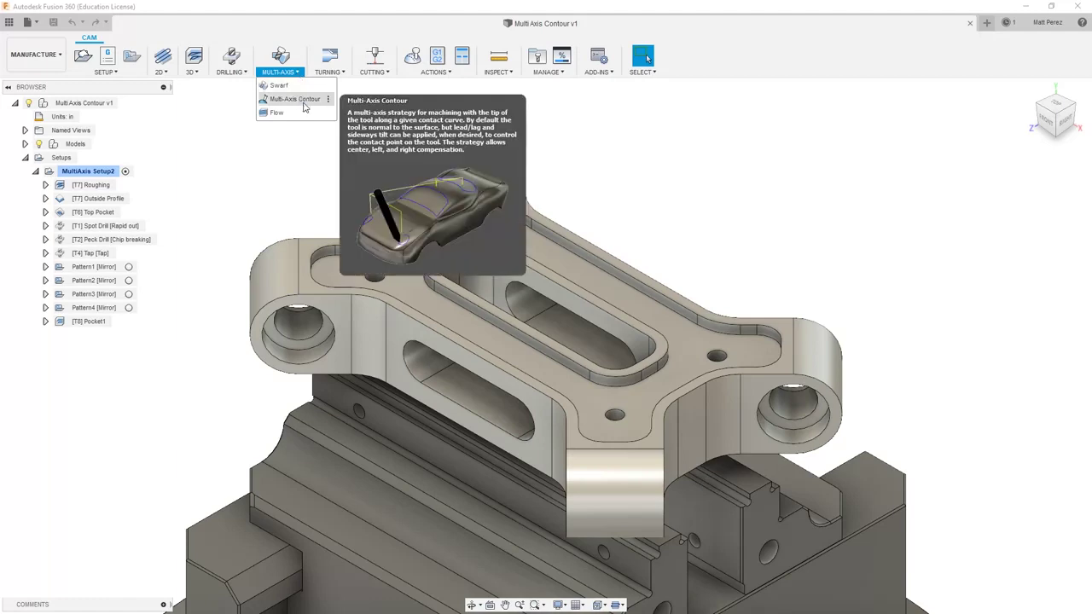
{"action": "left_click", "coordinate": [305, 104]}
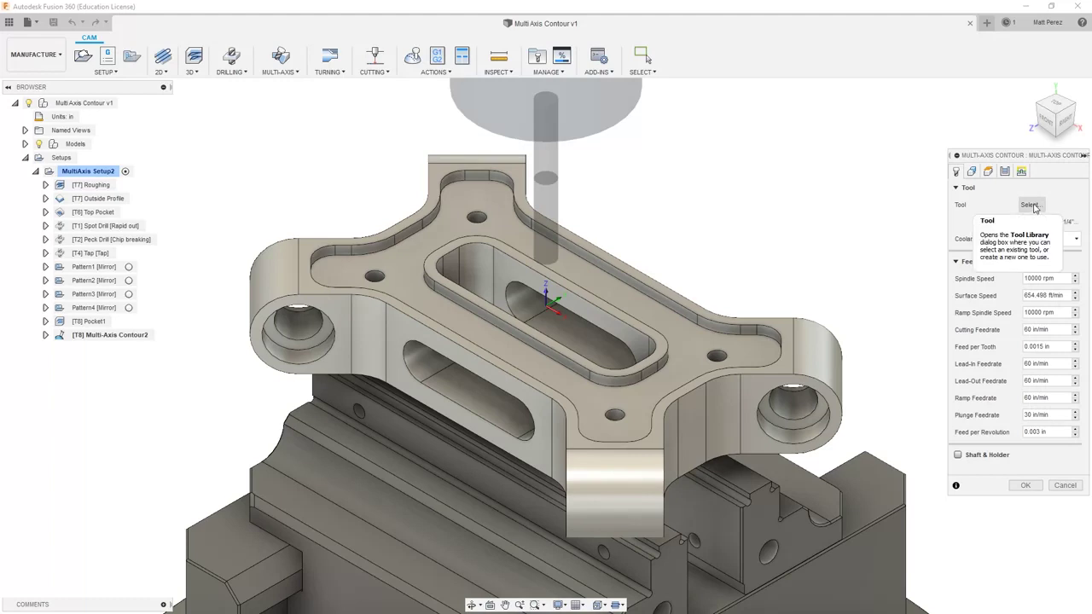
{"action": "left_click", "coordinate": [1031, 205]}
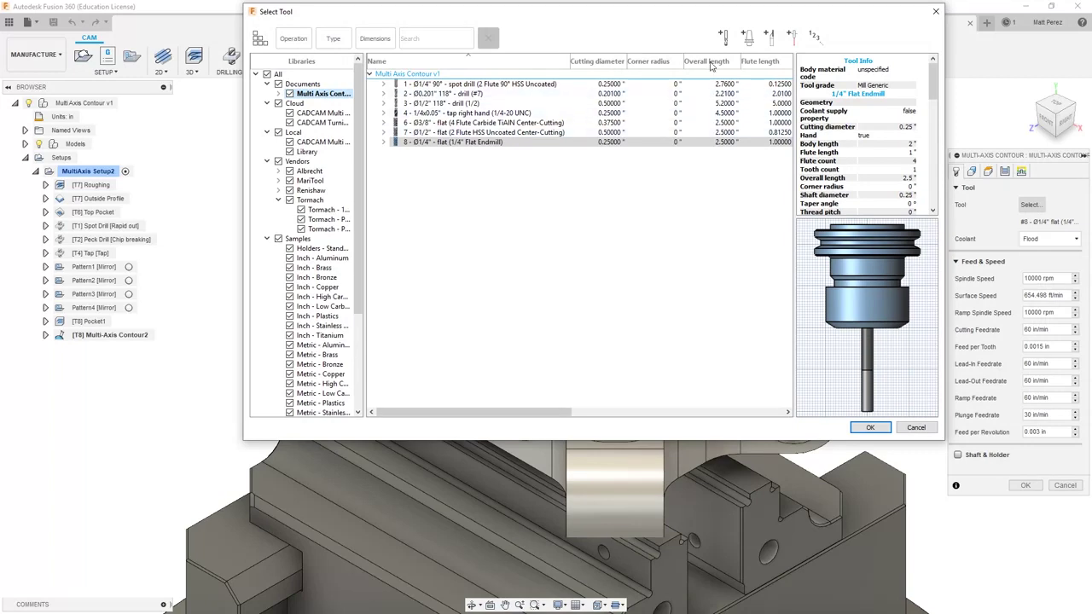
Start a new tool with the Tapered mill cutter type and select its diameter for replacement.
{"action": "left_click", "coordinate": [723, 38]}
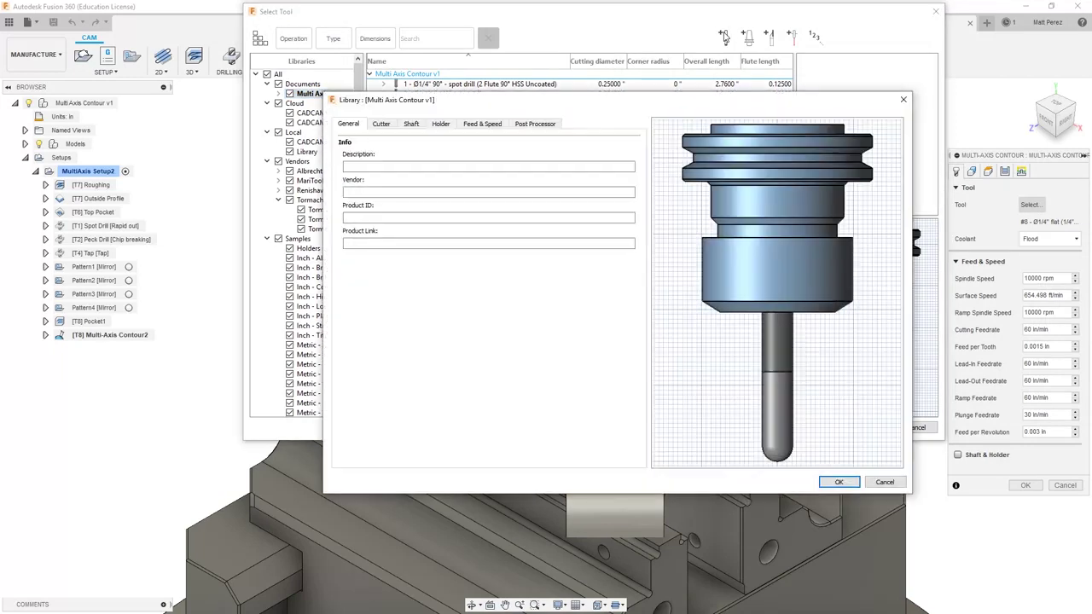
{"action": "left_click", "coordinate": [383, 127]}
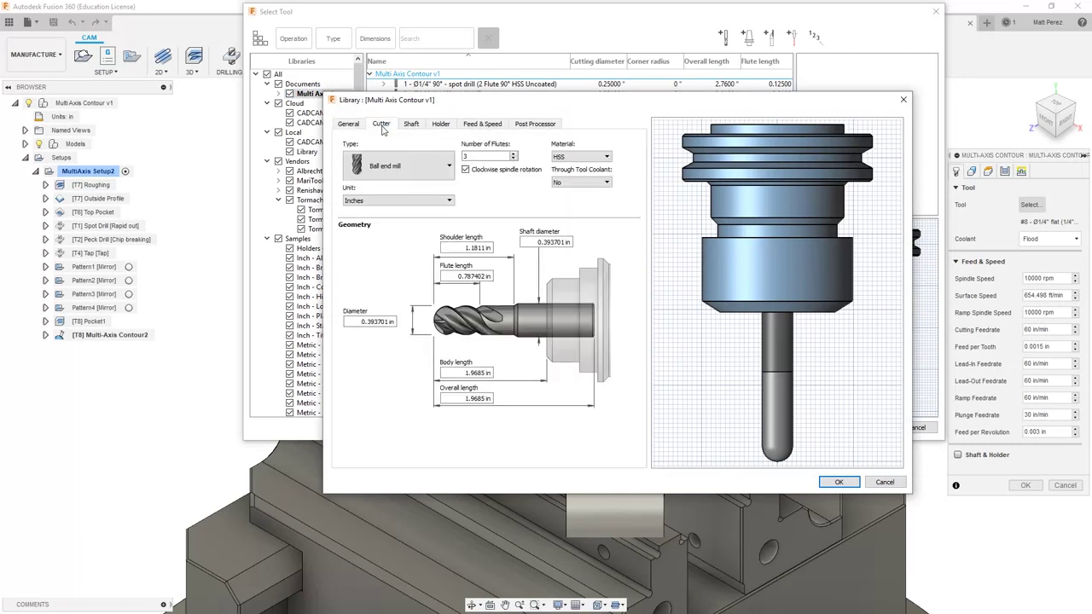
{"action": "left_click", "coordinate": [408, 168]}
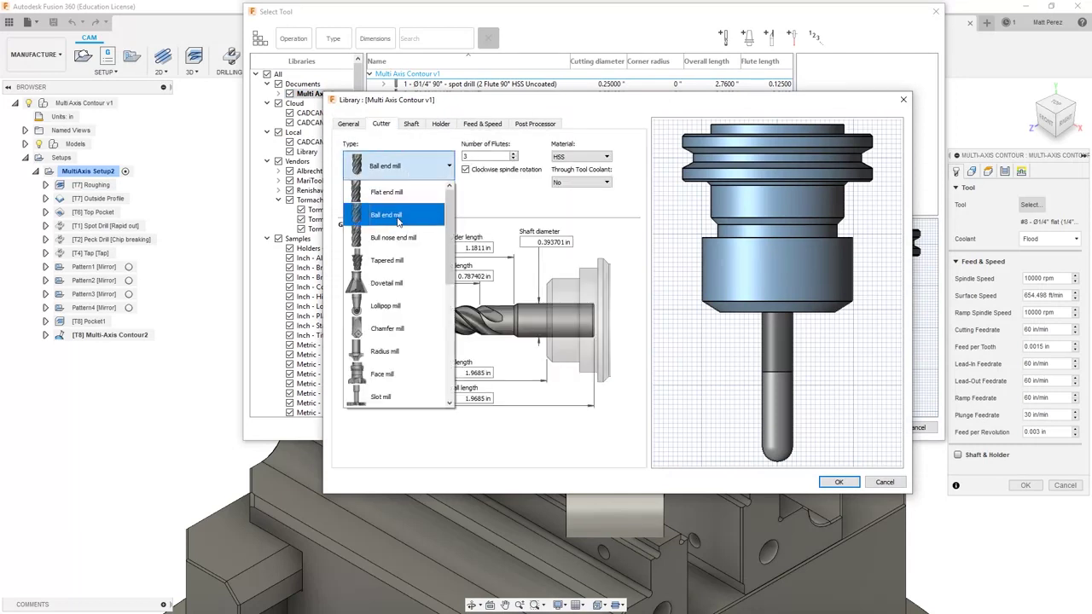
{"action": "left_click", "coordinate": [400, 261]}
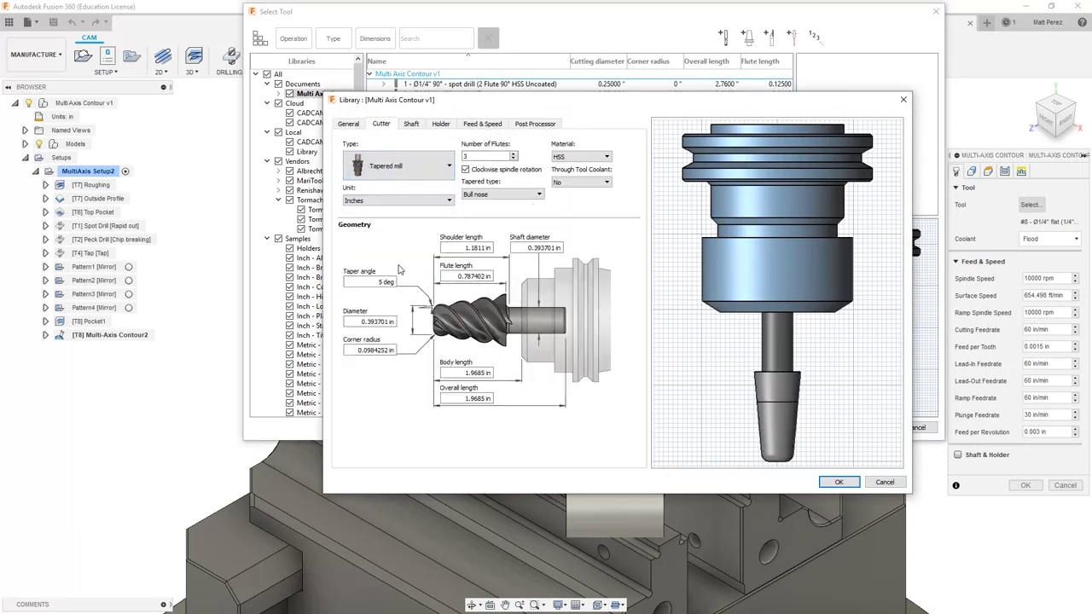
{"action": "double_click", "coordinate": [371, 322]}
Enter a cutter diameter of 0.05, body length 1.25 and overall length 2 inches.
{"action": "type", "text": "0.0"}
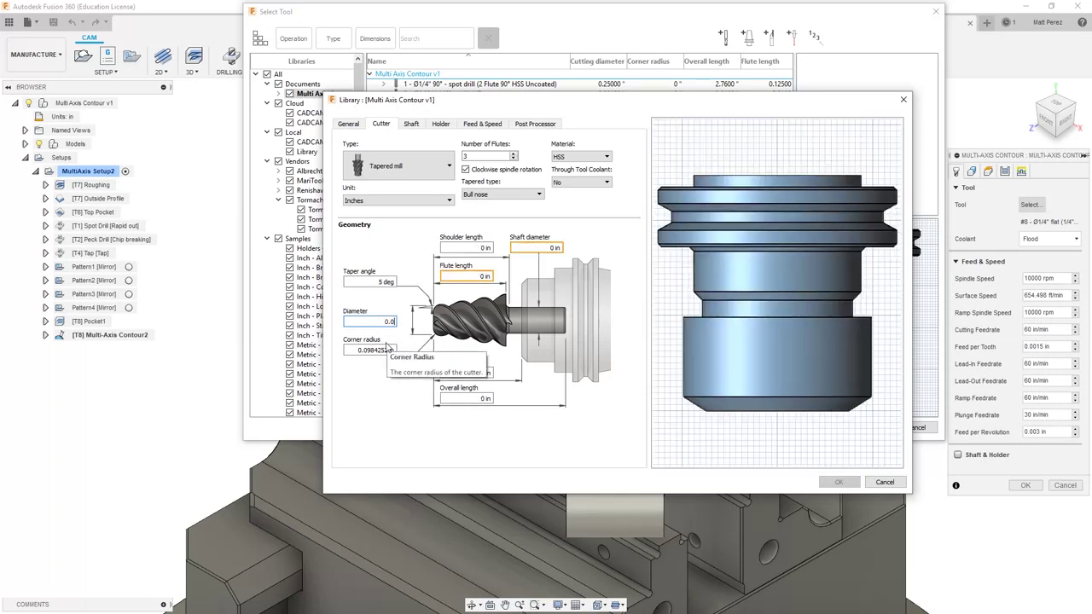
{"action": "type", "text": "5"}
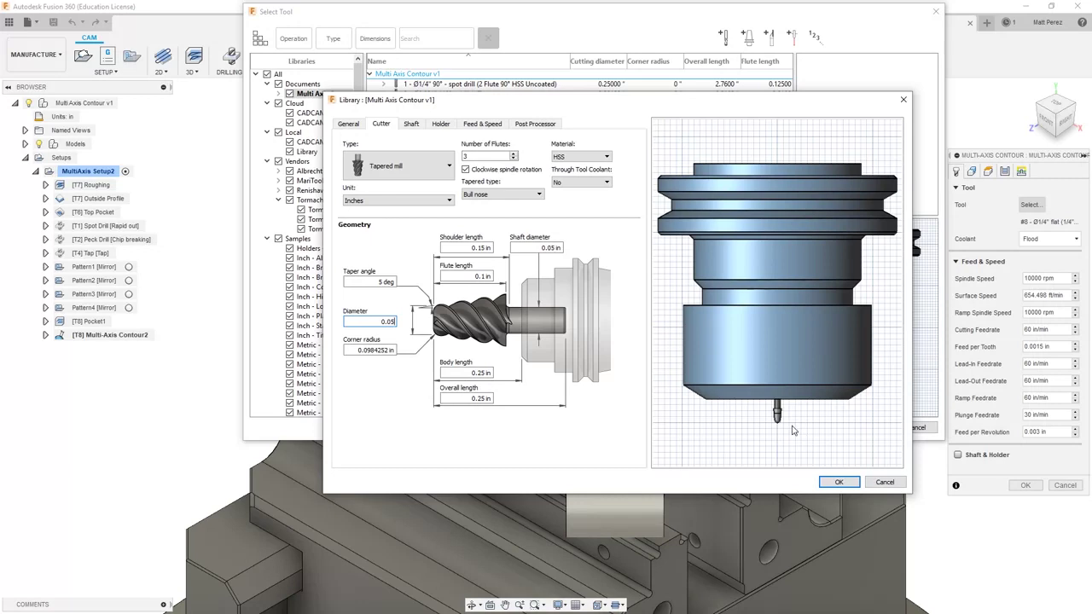
{"action": "left_click", "coordinate": [467, 373]}
{"action": "type", "text": "1.25"}
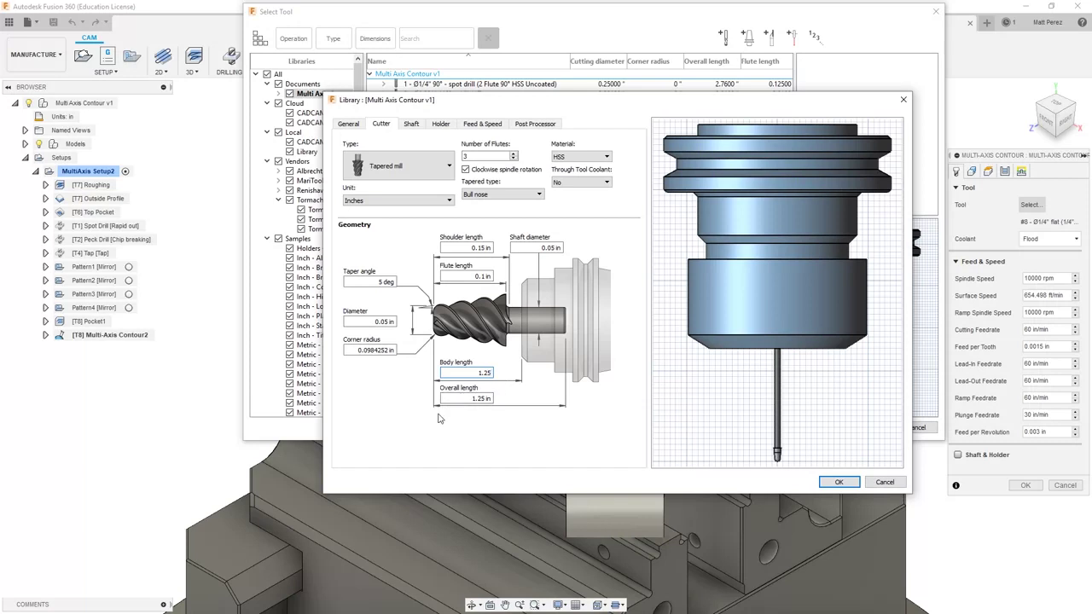
{"action": "left_click", "coordinate": [465, 399]}
{"action": "type", "text": "2"}
{"action": "left_click", "coordinate": [467, 274]}
Set shoulder length .625, flute length .425 and shaft diameter .2 inches.
{"action": "left_click", "coordinate": [470, 247]}
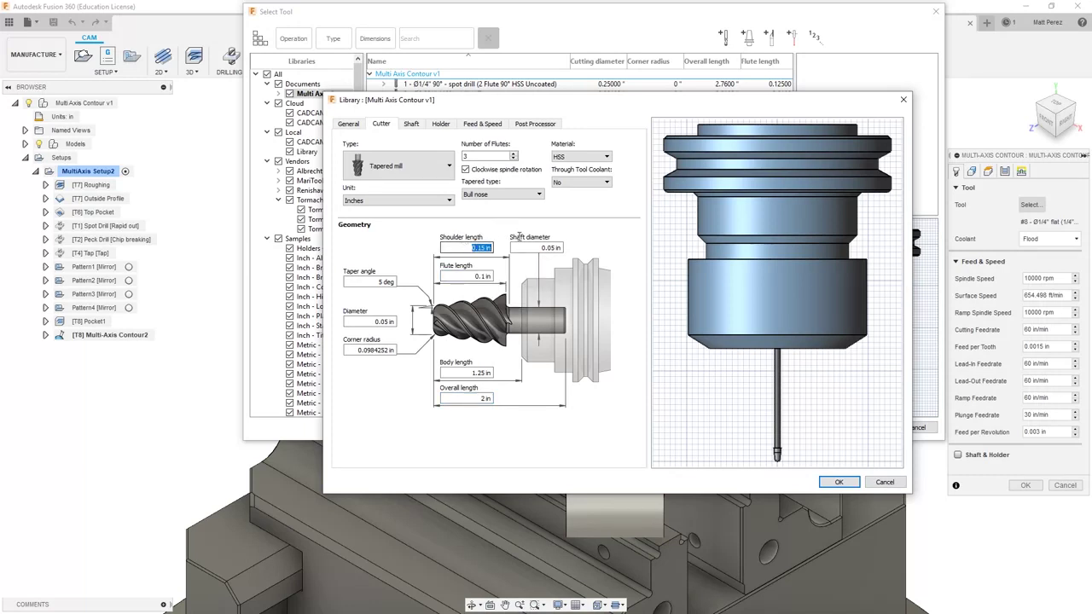
{"action": "type", "text": ".625"}
{"action": "key", "text": "Tab"}
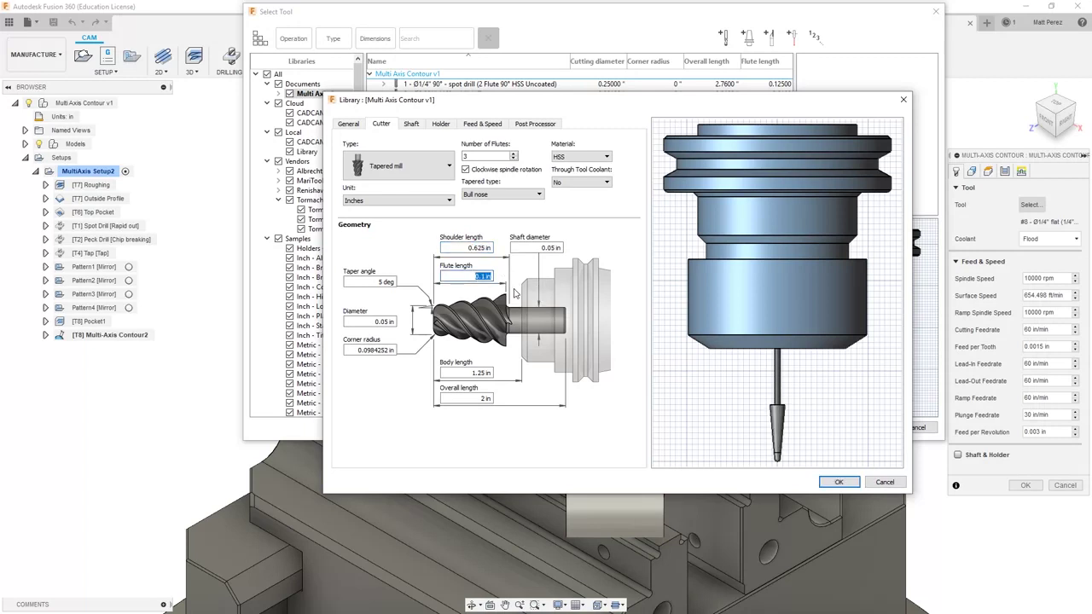
{"action": "type", "text": ".425"}
{"action": "key", "text": "Tab"}
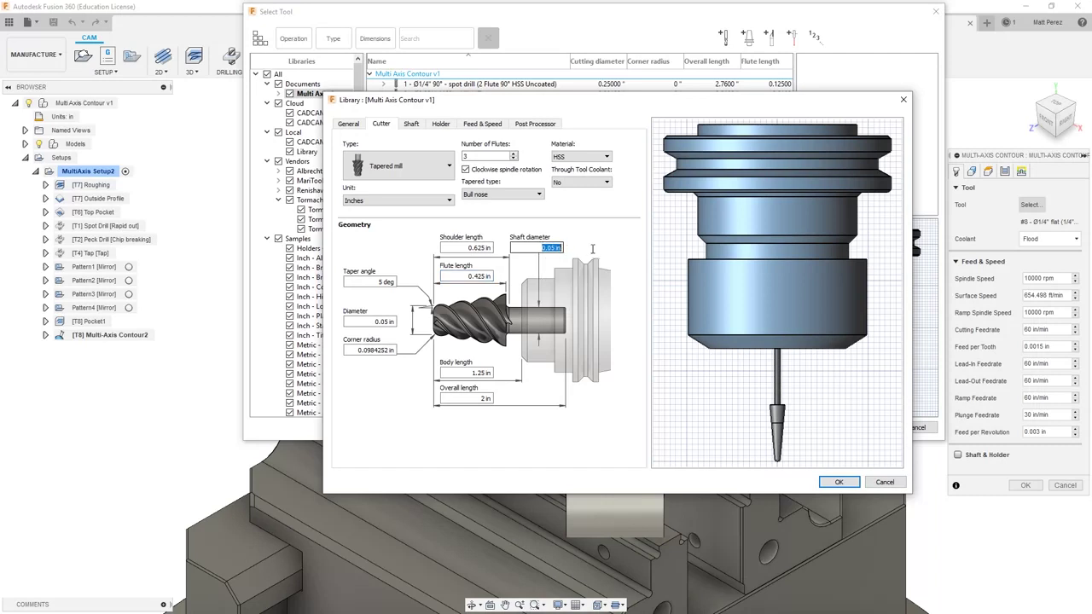
{"action": "type", "text": ".2"}
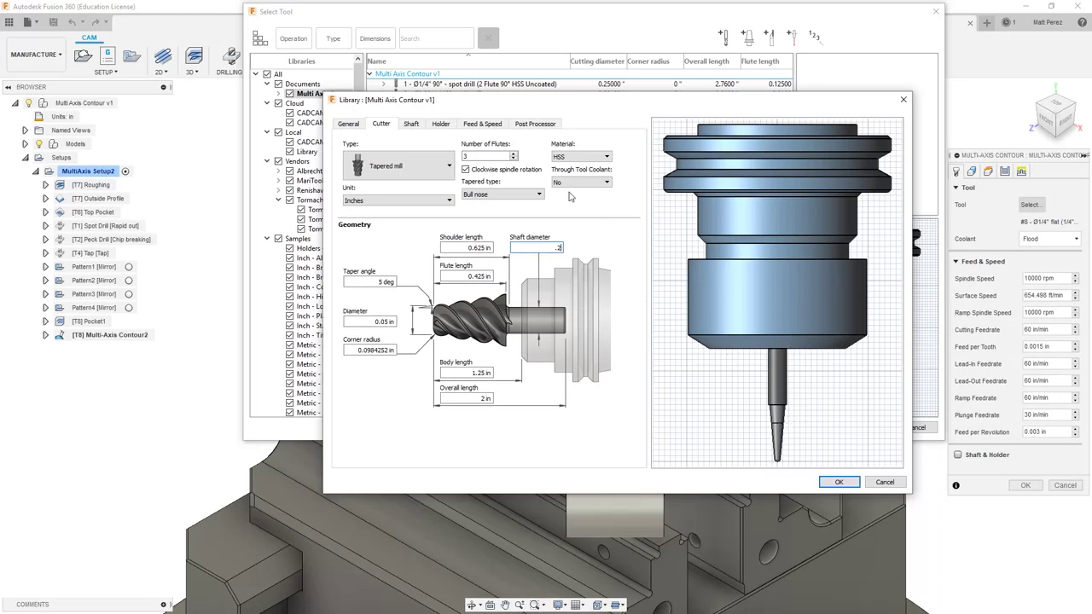
Number the tool 9, describe it as 'Taper Mill', and load it into the contour operation.
{"action": "left_click", "coordinate": [535, 126]}
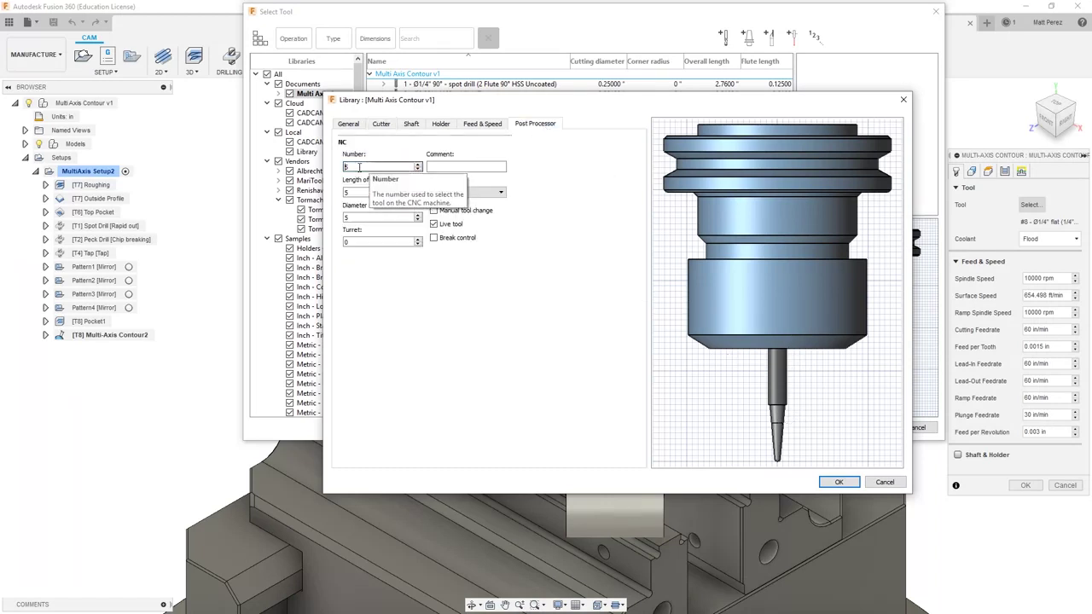
{"action": "type", "text": "9"}
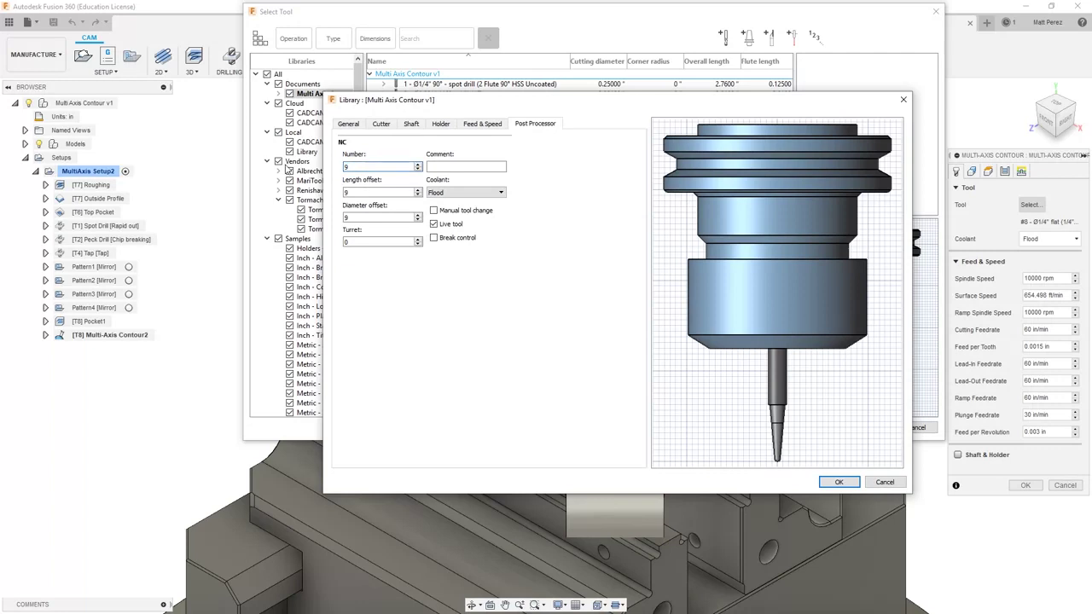
{"action": "left_click", "coordinate": [348, 123]}
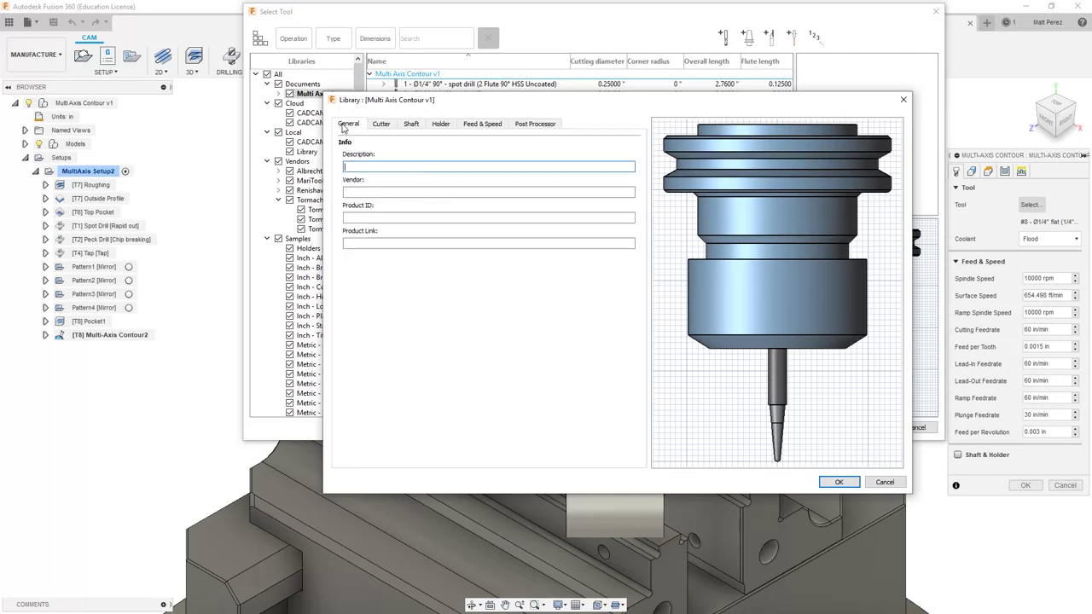
{"action": "left_click", "coordinate": [375, 165]}
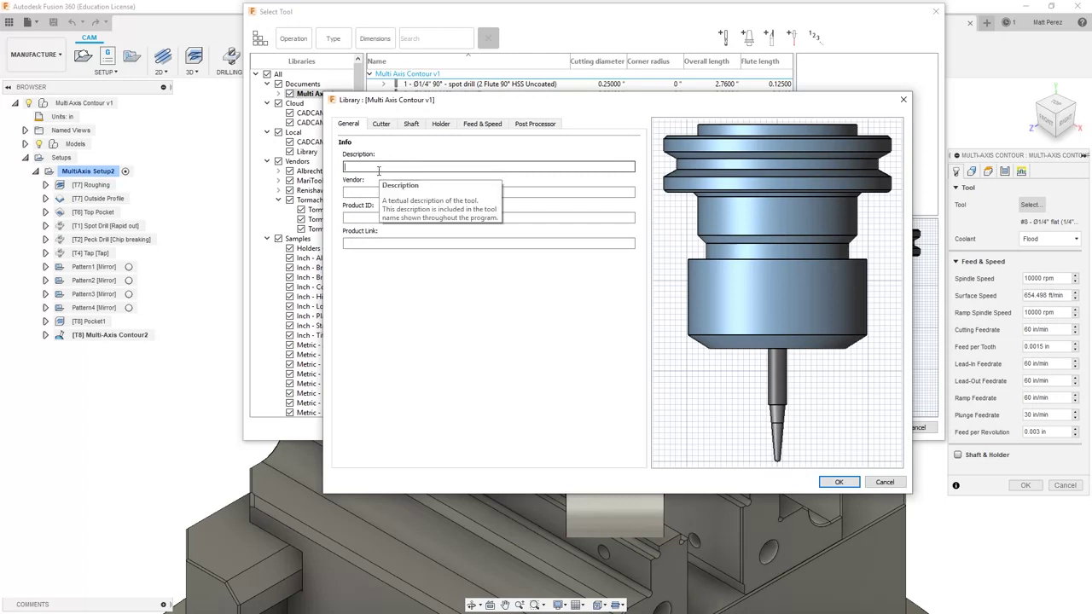
{"action": "type", "text": "Taper Mill"}
{"action": "key", "text": "Return"}
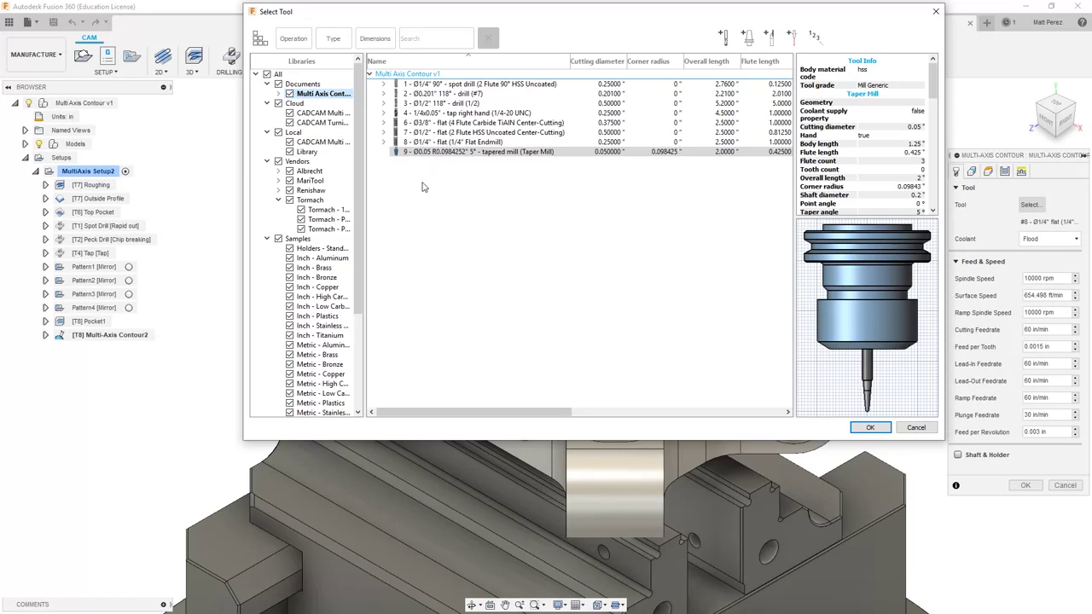
{"action": "left_click", "coordinate": [870, 427]}
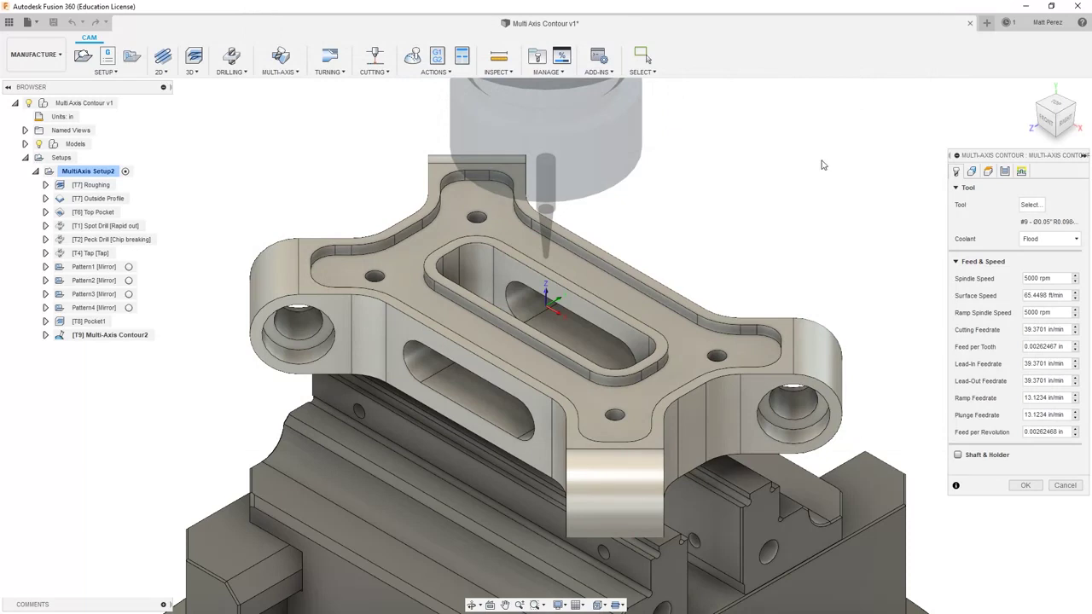
Chain the inner pocket's top edge as the contour curve and create the operation.
{"action": "left_click", "coordinate": [972, 172]}
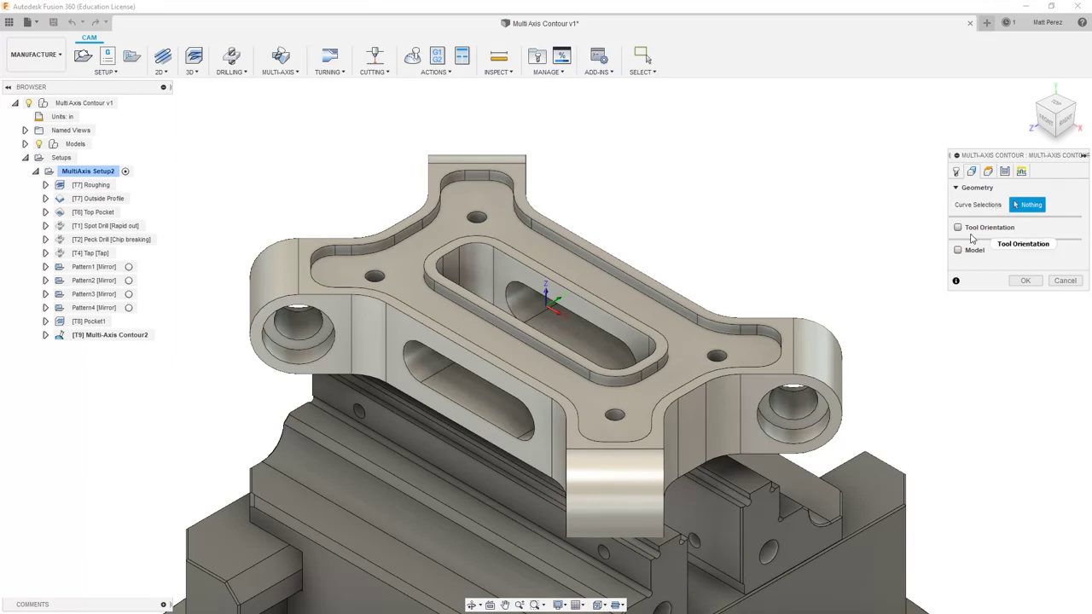
{"action": "left_click", "coordinate": [509, 260]}
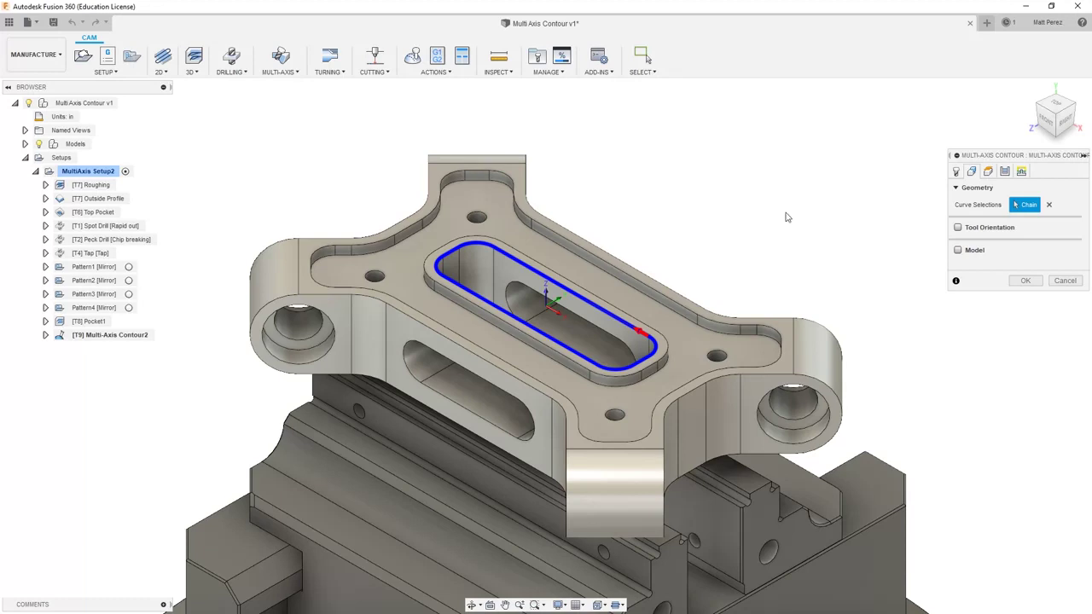
{"action": "left_click", "coordinate": [1024, 281]}
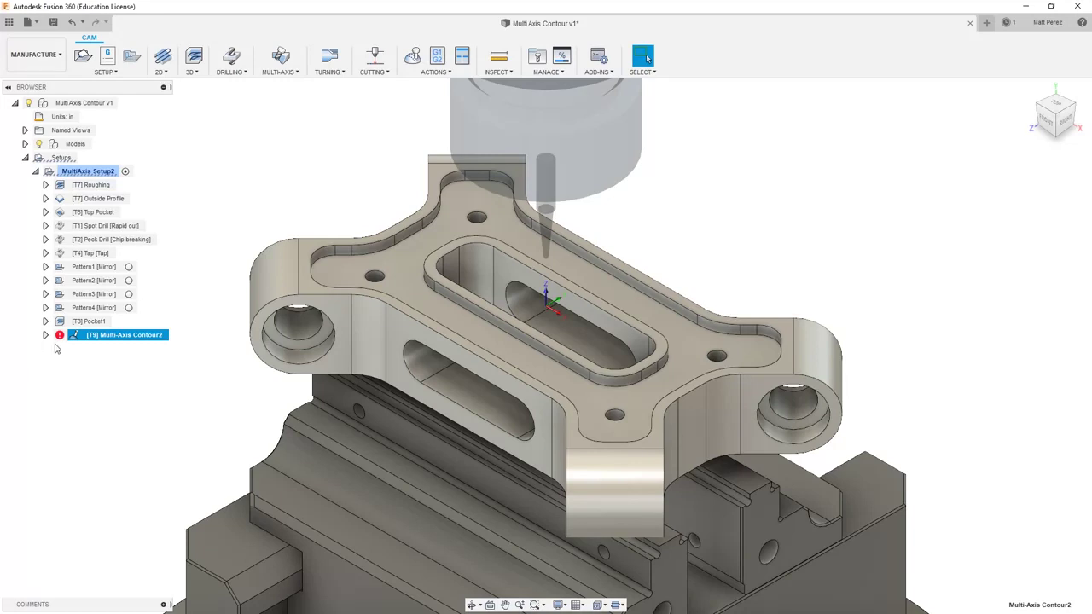
Review the contactOffset error in the Message Log, then expand the operation and right-click its tool.
{"action": "mouse_move", "coordinate": [60, 336]}
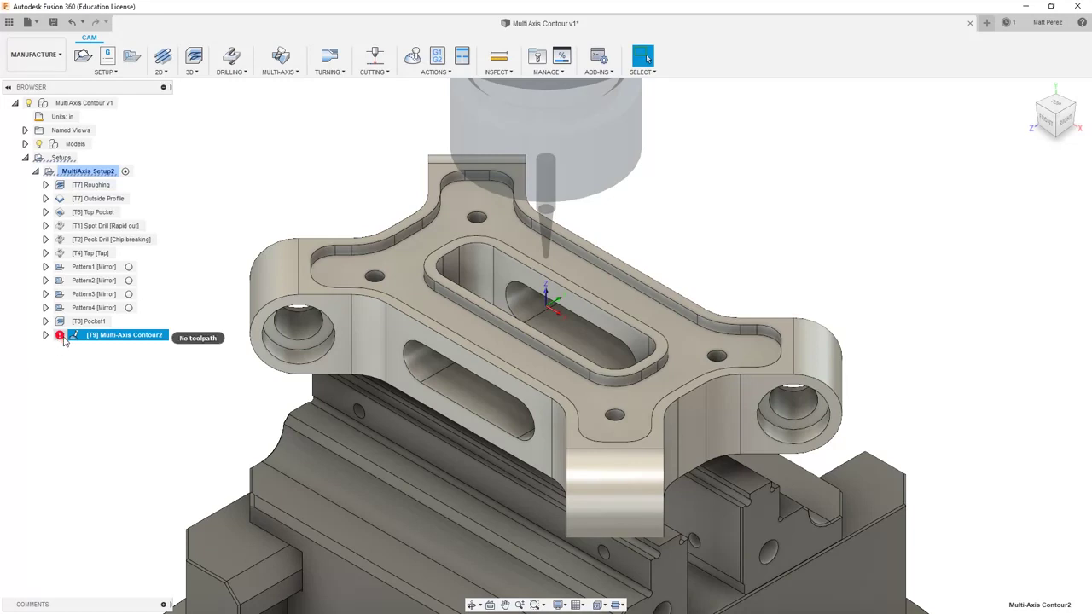
{"action": "left_click", "coordinate": [61, 336]}
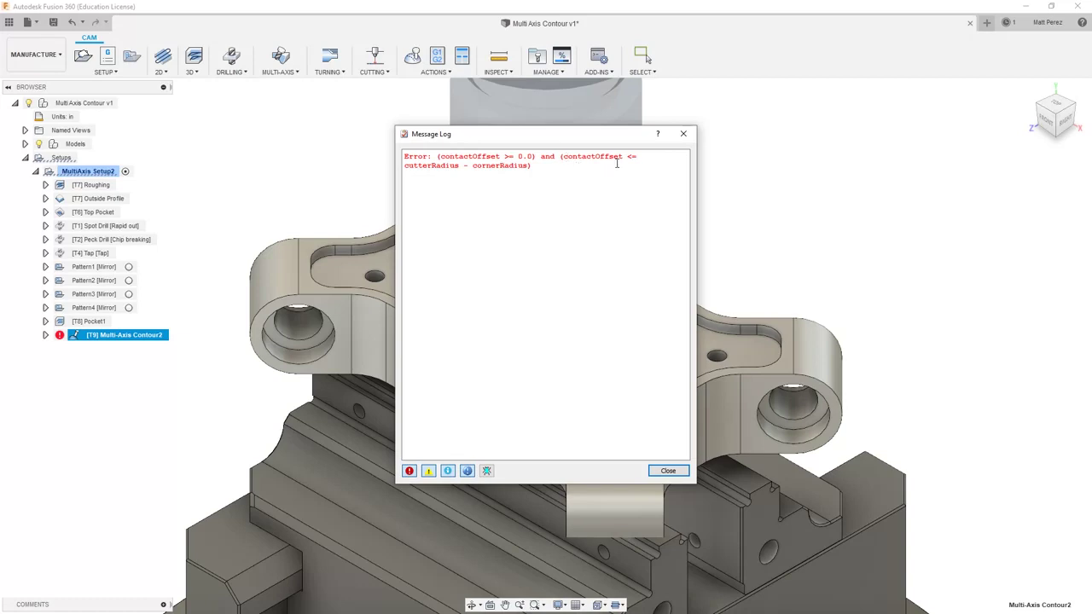
{"action": "left_click", "coordinate": [678, 472]}
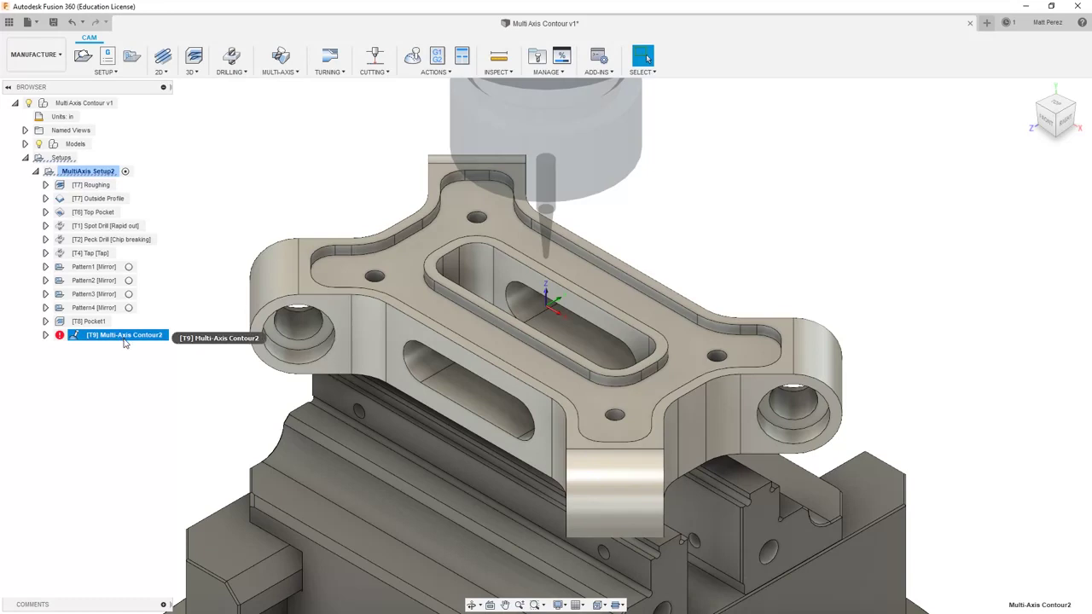
{"action": "left_click", "coordinate": [45, 335]}
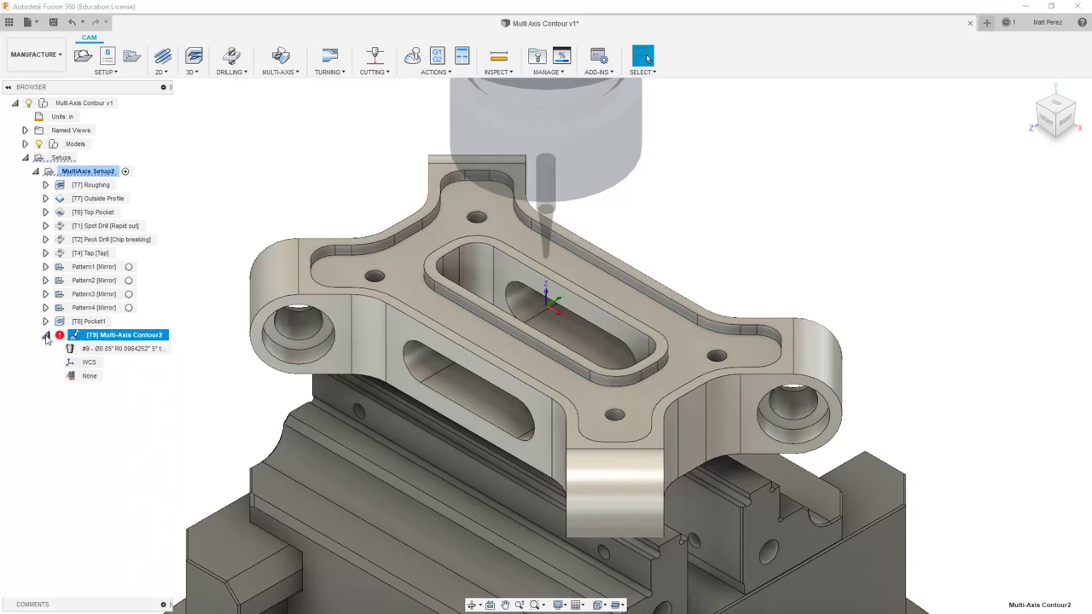
{"action": "right_click", "coordinate": [107, 351]}
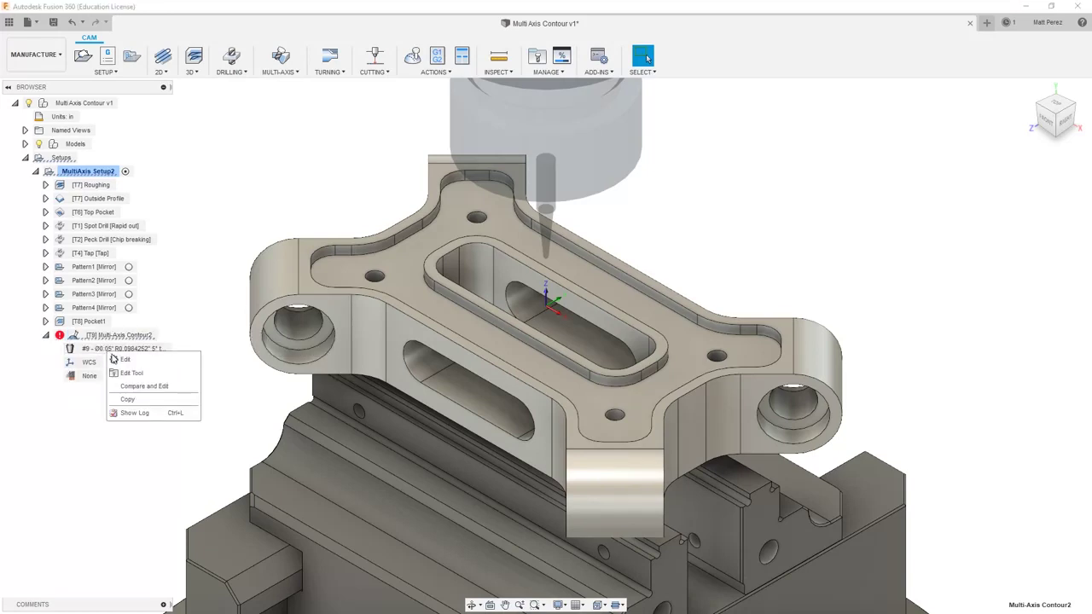
Change the tapered mill's corner radius to 0.02 in and regenerate Multi-Axis Contour2 with Ctrl+G.
{"action": "left_click", "coordinate": [137, 365]}
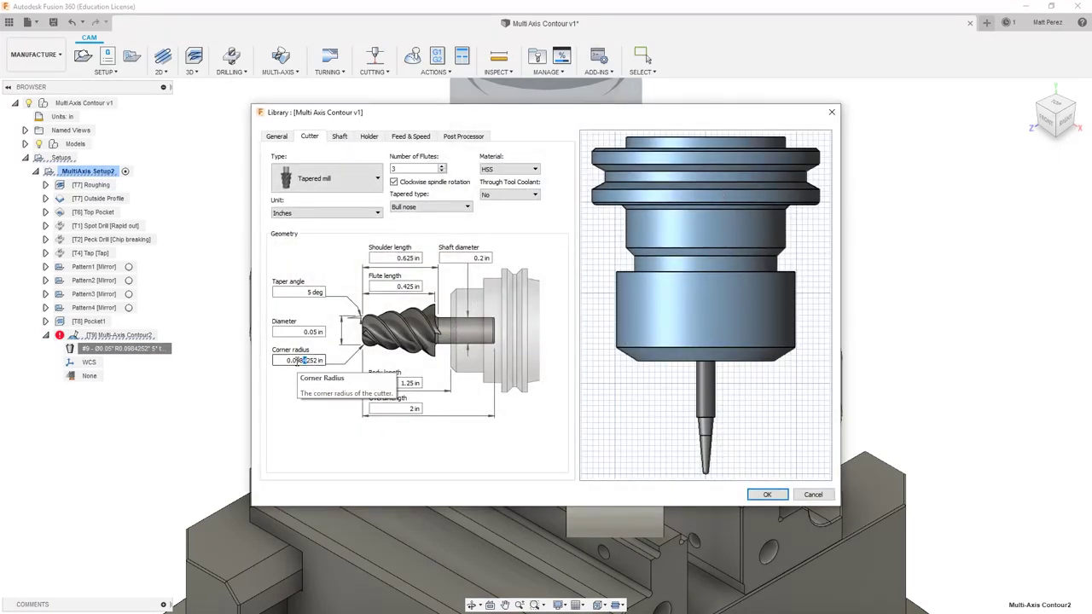
{"action": "mouse_move", "coordinate": [299, 360]}
{"action": "left_mouse_down"}
{"action": "mouse_move", "coordinate": [328, 362]}
{"action": "mouse_move", "coordinate": [319, 364]}
{"action": "left_mouse_up"}
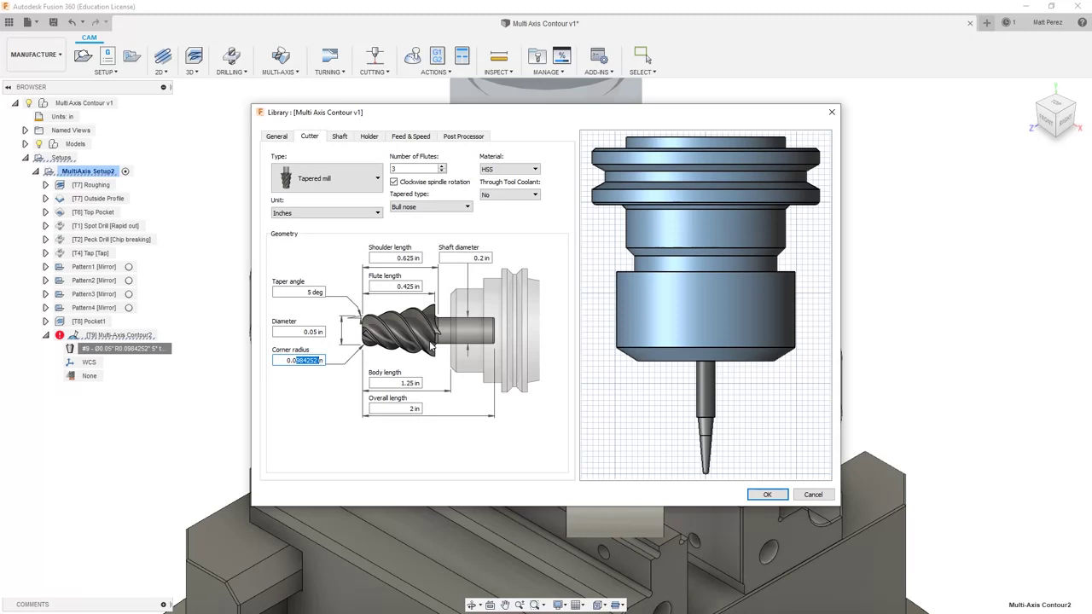
{"action": "type", "text": "02"}
{"action": "key", "text": "BackSpace"}
{"action": "key", "text": "BackSpace"}
{"action": "type", "text": "2"}
{"action": "key", "text": "Return"}
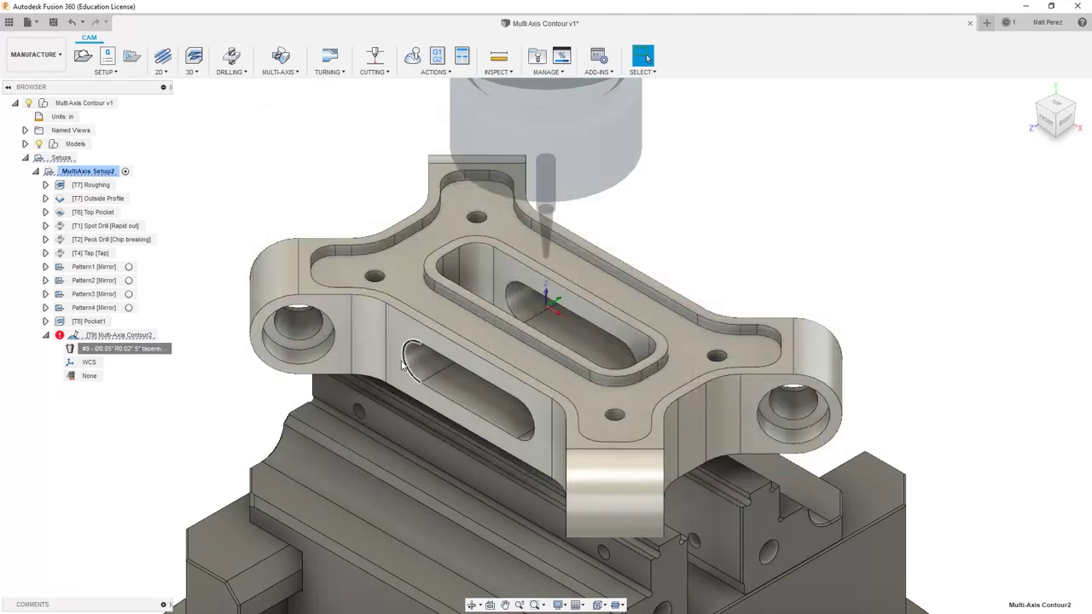
{"action": "left_click", "coordinate": [162, 333]}
{"action": "key", "text": "ctrl+g"}
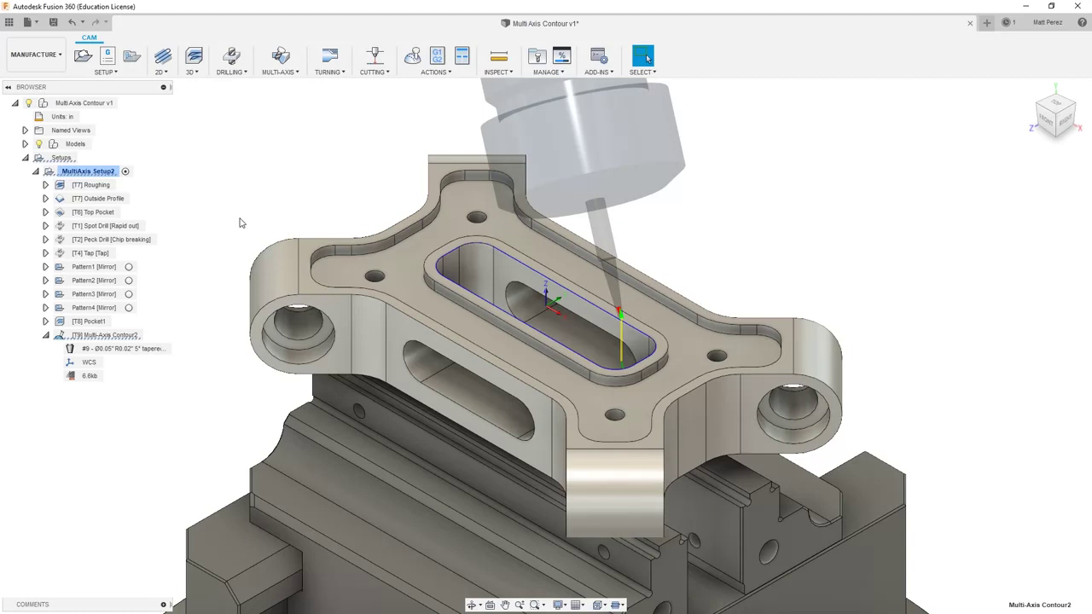
Start a simulation of the Multi-Axis Contour2 toolpath.
{"action": "left_click", "coordinate": [412, 57]}
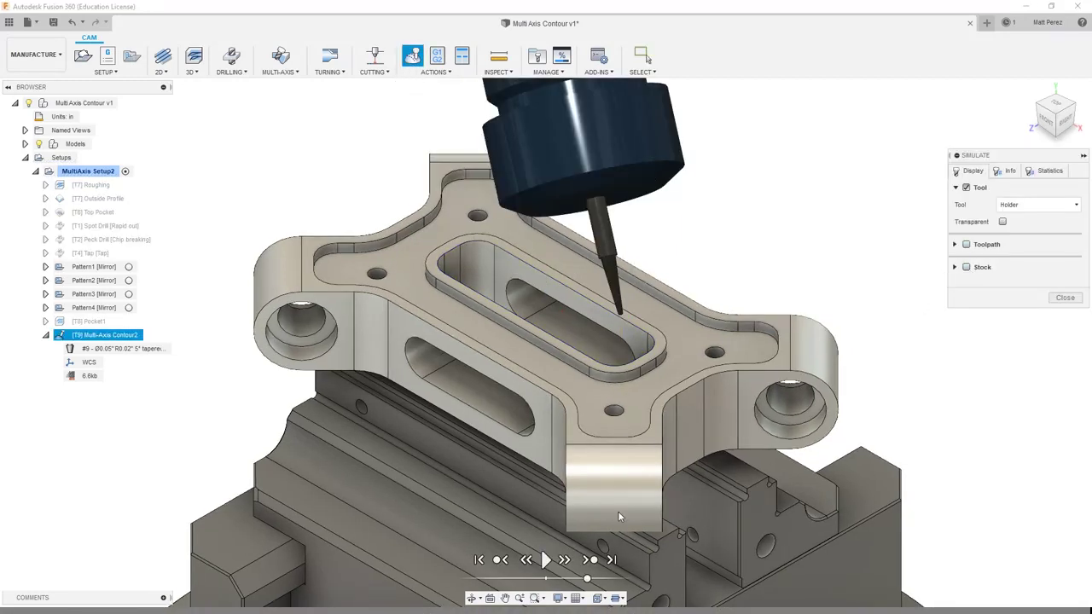
Play the simulation and pause it with the tool inside the pocket.
{"action": "left_click", "coordinate": [547, 561]}
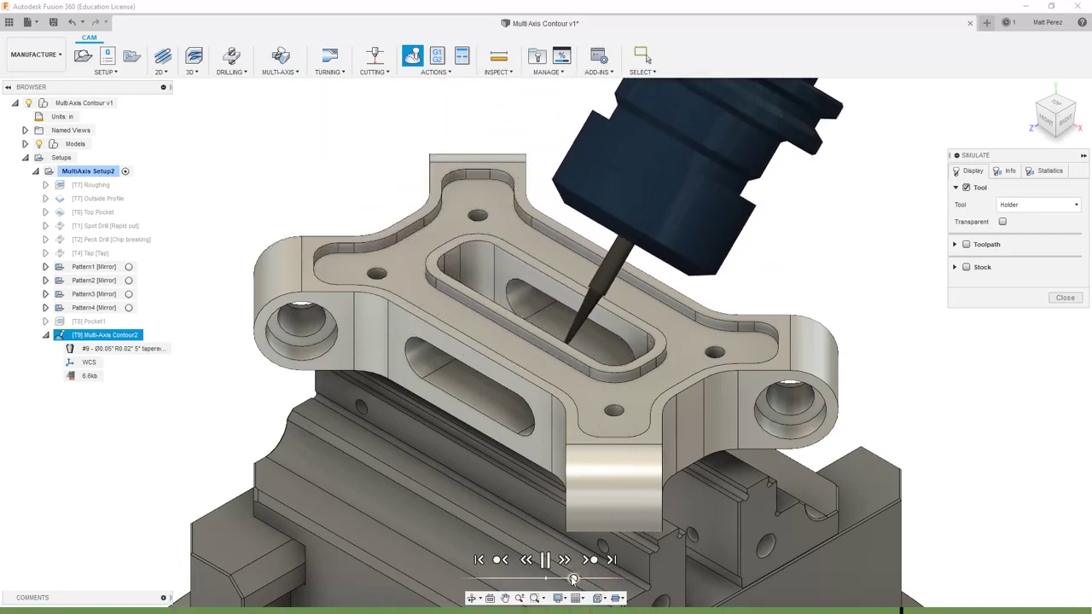
{"action": "left_click", "coordinate": [546, 559]}
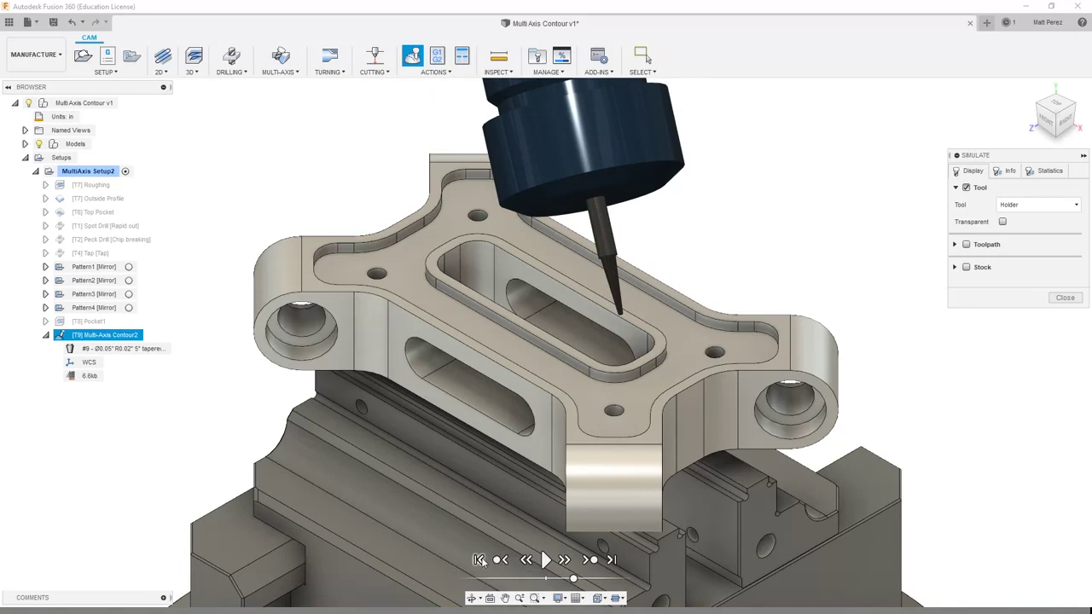
{"action": "left_click", "coordinate": [546, 560]}
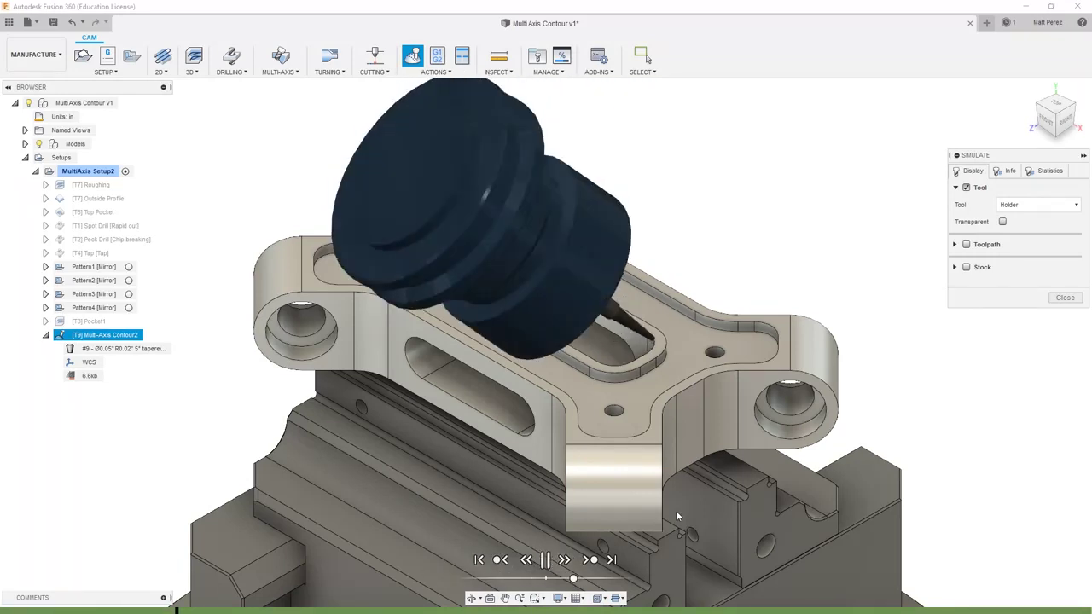
{"action": "left_click", "coordinate": [546, 559]}
Inspect the tool tip at the pocket wall from several angles, finish playback and exit.
{"action": "middle_click_drag", "start_coordinate": [544, 349], "coordinate": [692, 334], "text": "shift"}
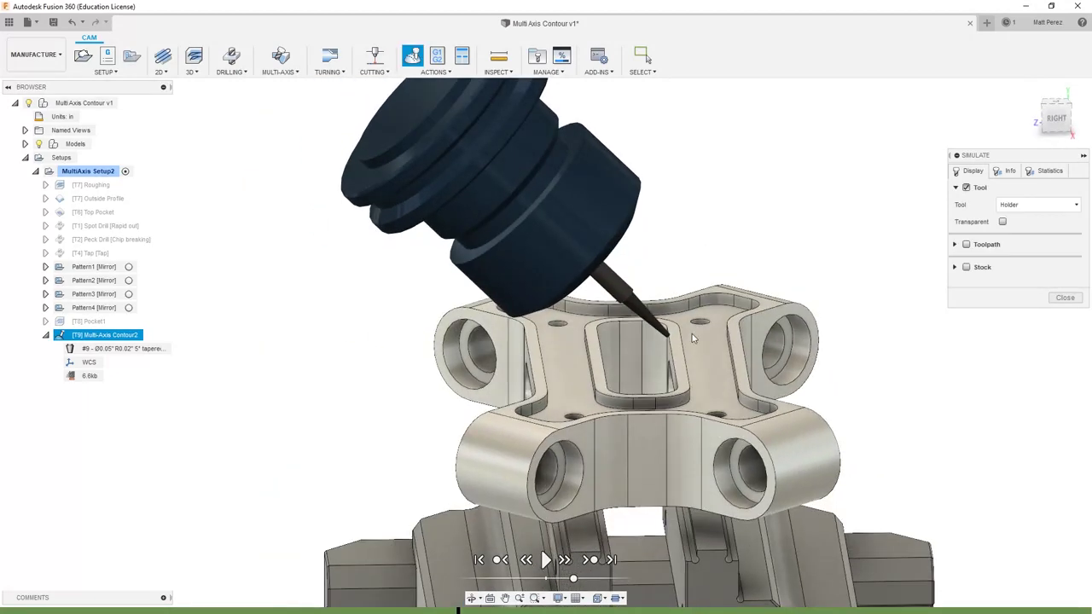
{"action": "scroll", "coordinate": [671, 343], "scroll_direction": "up", "scroll_amount": 3}
{"action": "scroll", "coordinate": [671, 343], "scroll_direction": "up", "scroll_amount": 10}
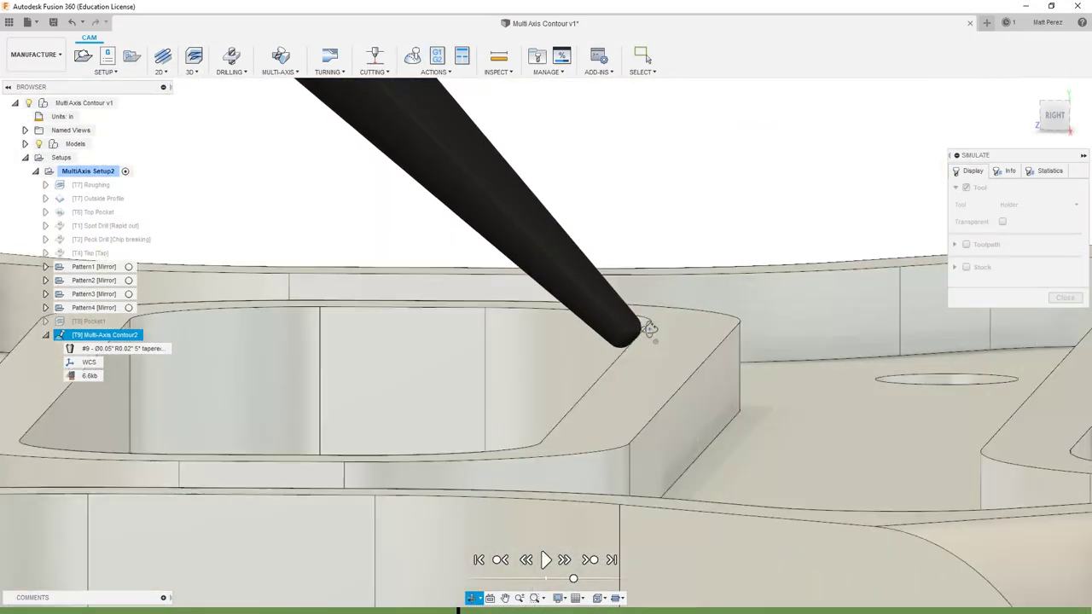
{"action": "middle_click_drag", "start_coordinate": [650, 329], "coordinate": [654, 341], "text": "shift"}
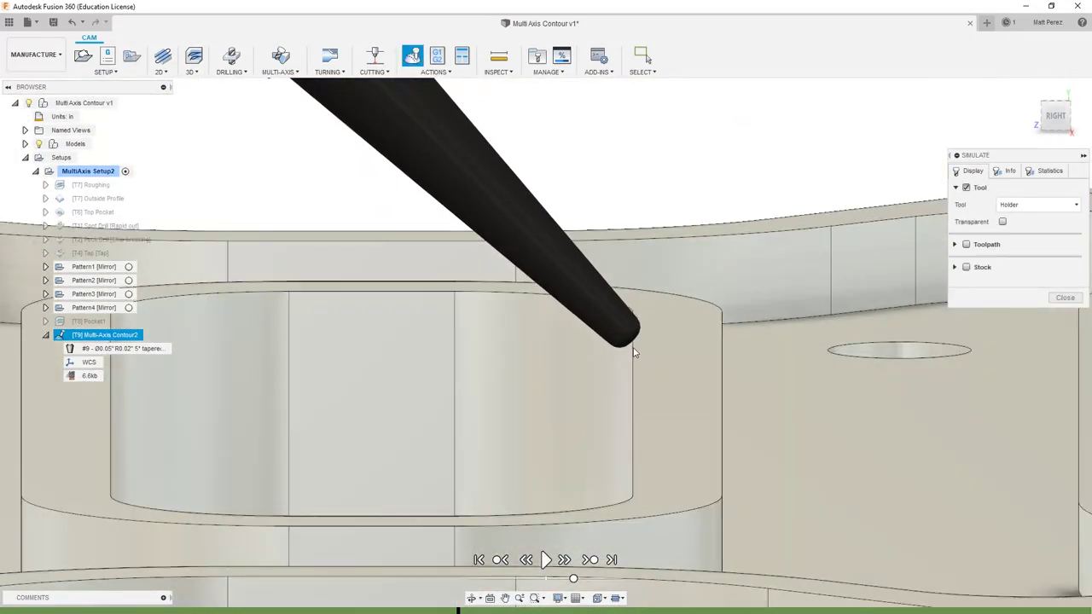
{"action": "scroll", "coordinate": [634, 360], "scroll_direction": "down", "scroll_amount": 10}
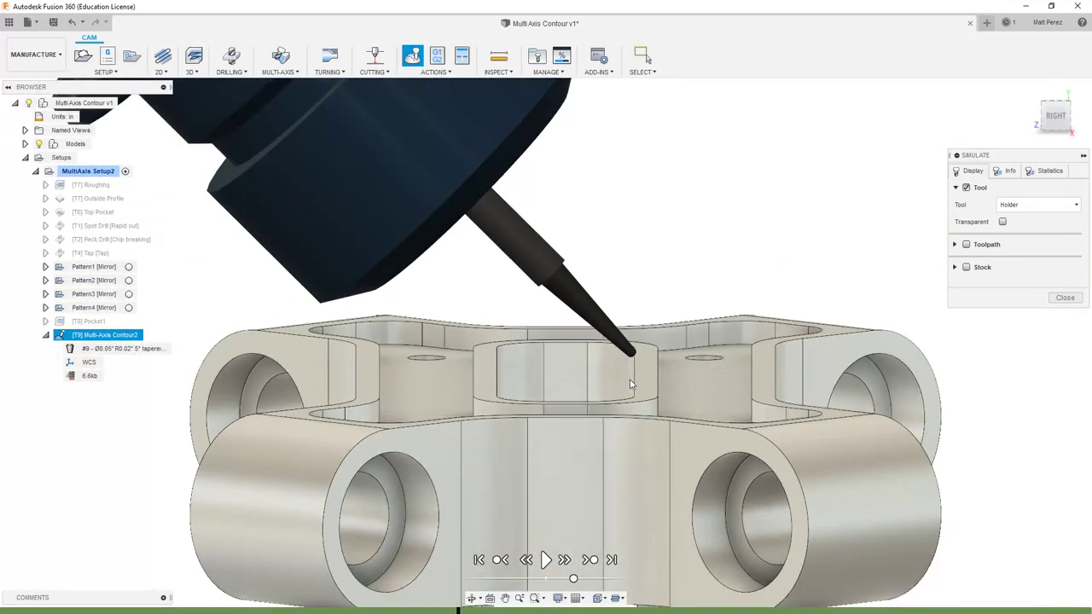
{"action": "middle_click_drag", "start_coordinate": [632, 384], "coordinate": [659, 394], "text": "shift"}
{"action": "left_click", "coordinate": [546, 559]}
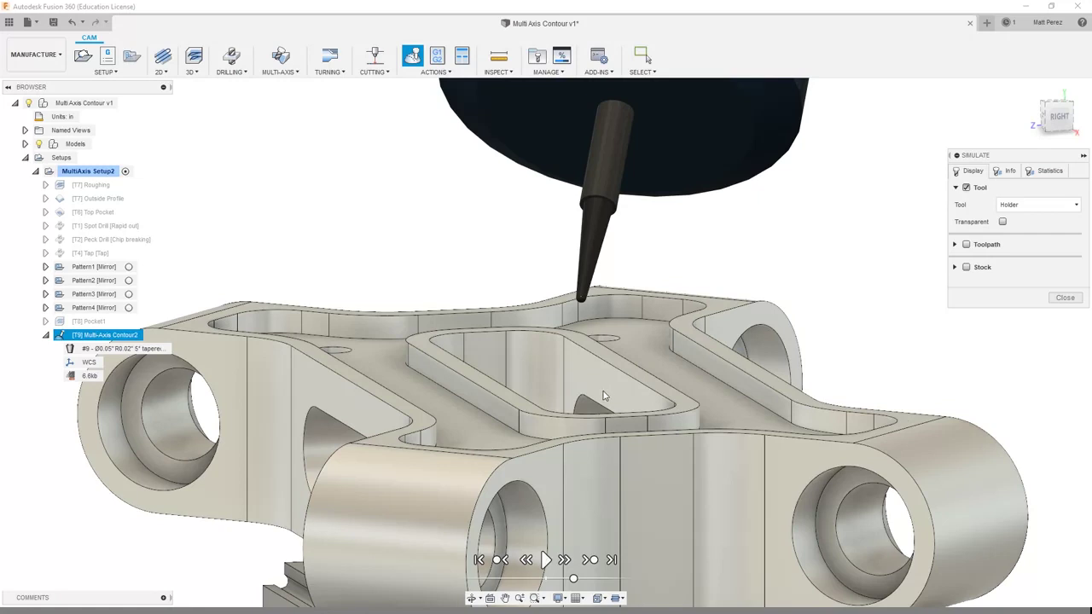
{"action": "left_click", "coordinate": [1065, 298]}
Return to the home view of the whole vise and rotary table, then save a new version.
{"action": "scroll", "coordinate": [844, 273], "scroll_direction": "down", "scroll_amount": 5}
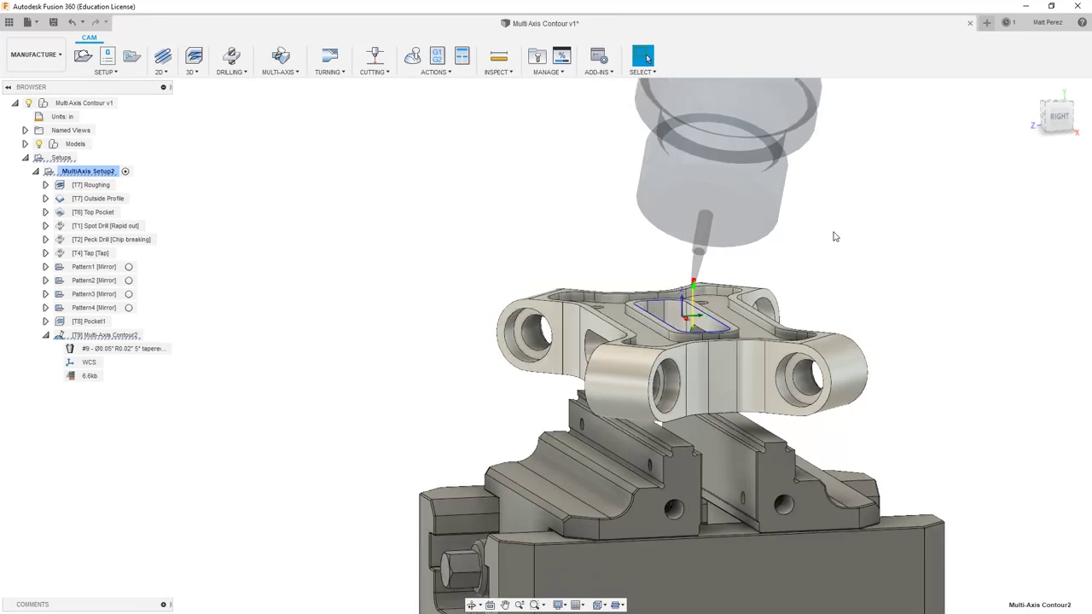
{"action": "left_click", "coordinate": [1030, 89]}
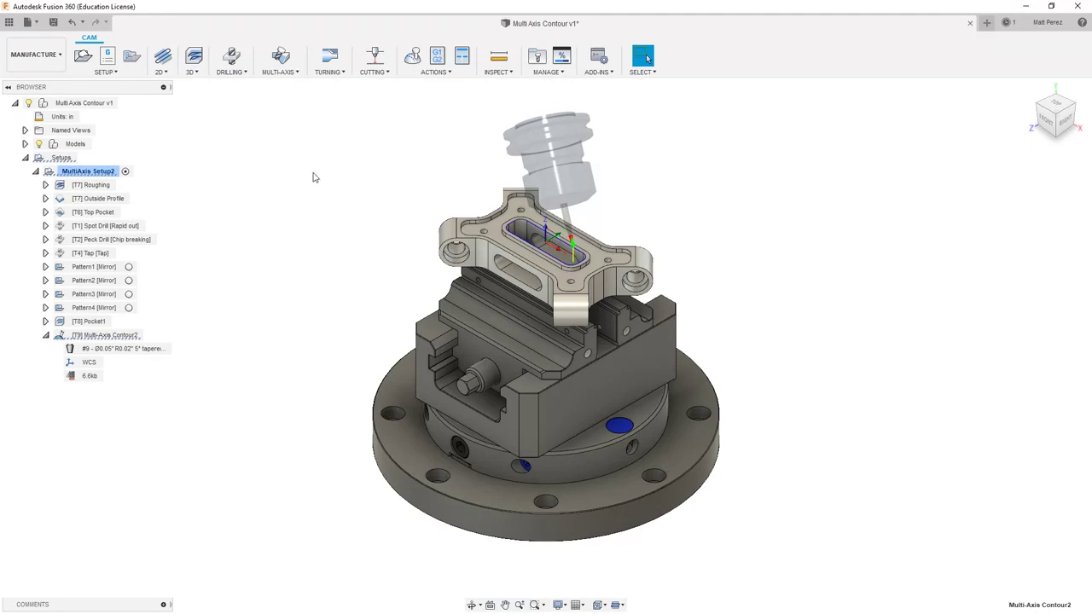
{"action": "left_click", "coordinate": [53, 22]}
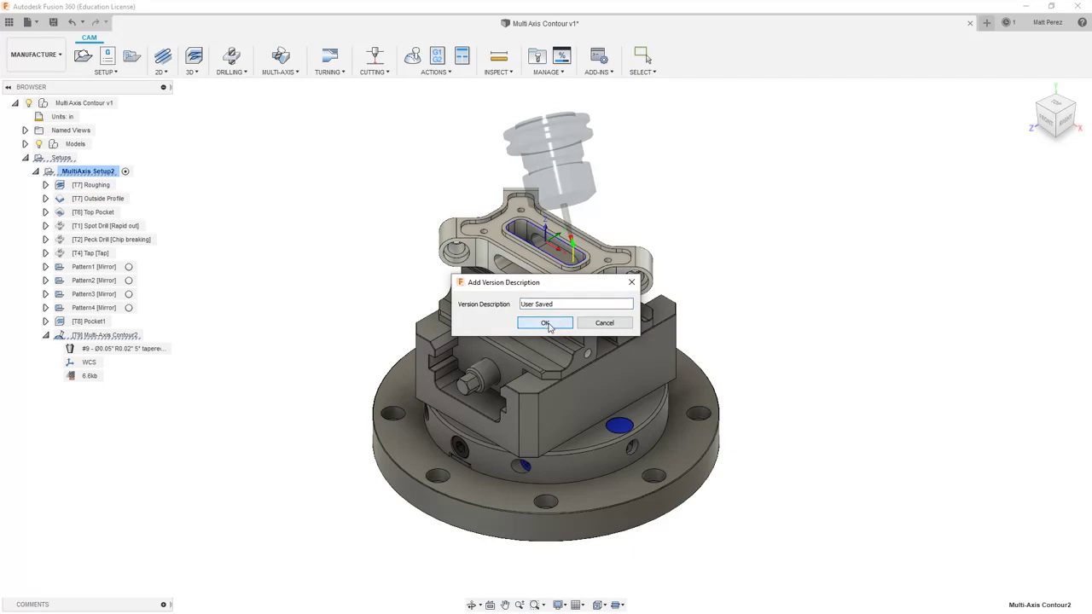